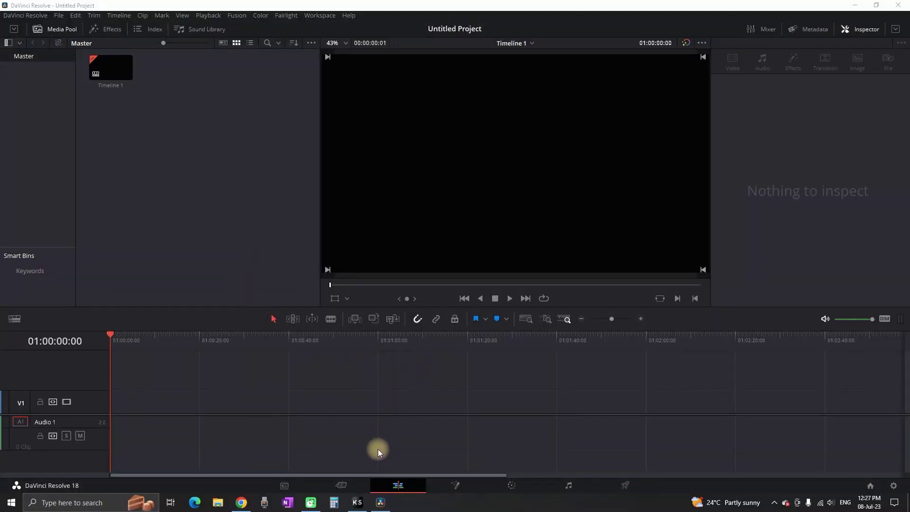
Open Krotos Studio from the taskbar, showing the Ambiences City preset.
left_click(357, 503)
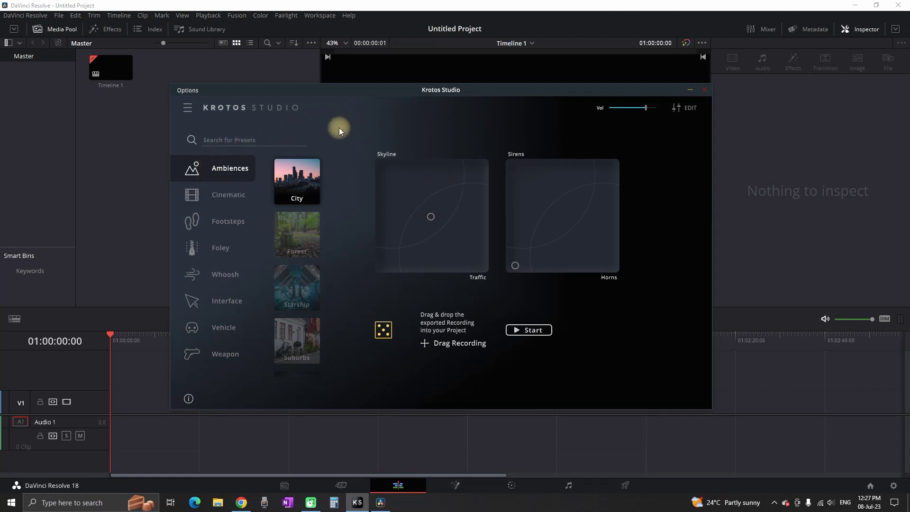
Browse the Footsteps, Foley and Whoosh presets, then load Ambiences > City.
left_click(223, 200)
left_click(217, 228)
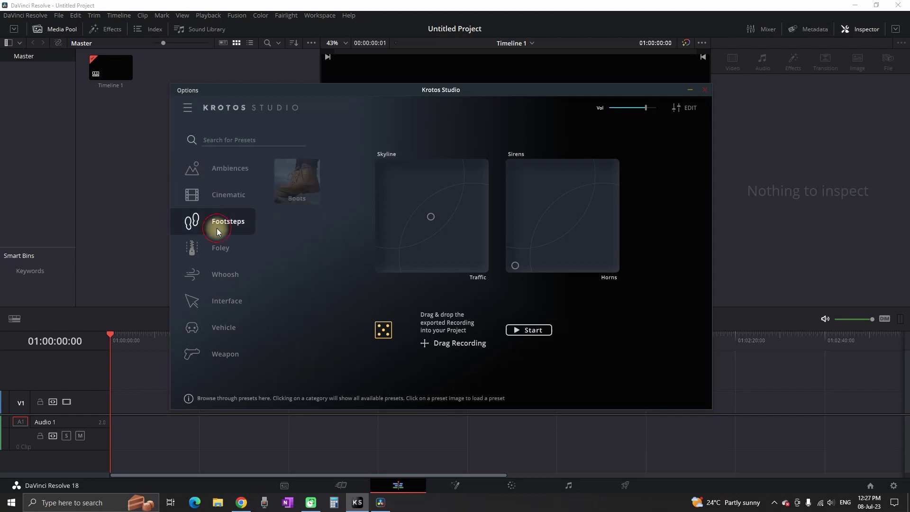
left_click(232, 251)
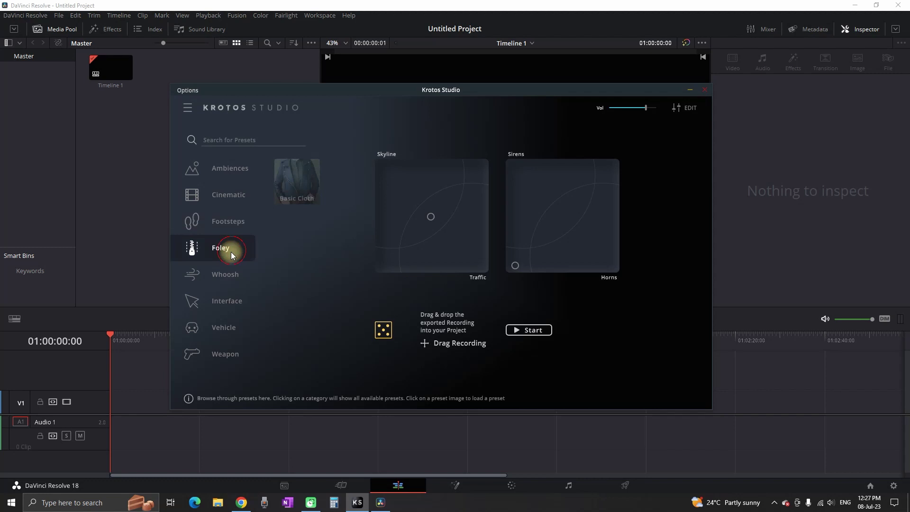
left_click(231, 277)
left_click(230, 168)
left_click(445, 192)
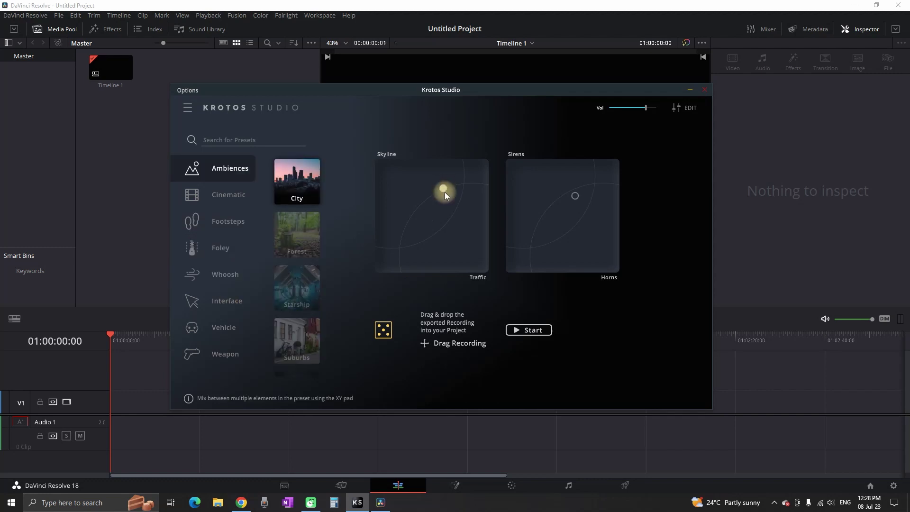
Record the City ambience while shifting the Skyline and Sirens mixes.
left_click(528, 329)
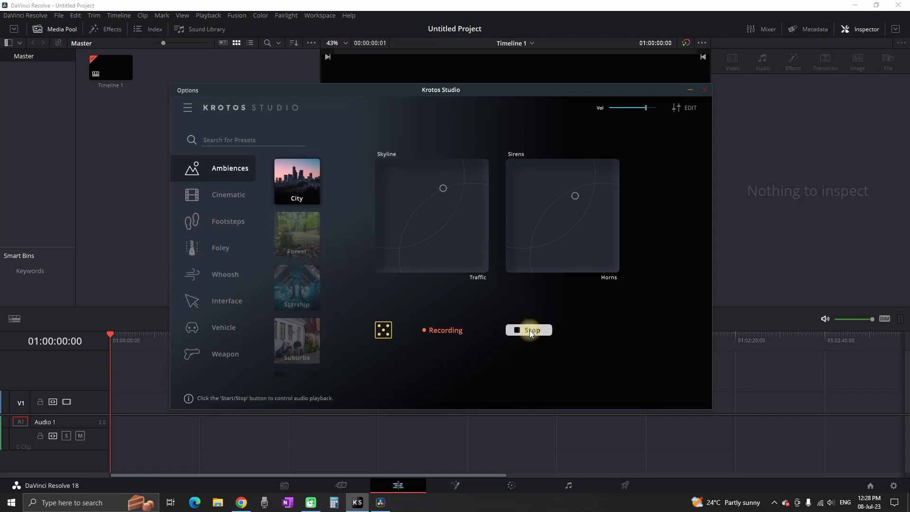
mouse_move(445, 188)
left_mouse_down()
mouse_move(383, 167)
mouse_move(427, 223)
mouse_move(472, 257)
mouse_move(448, 219)
left_mouse_up()
left_click(573, 194)
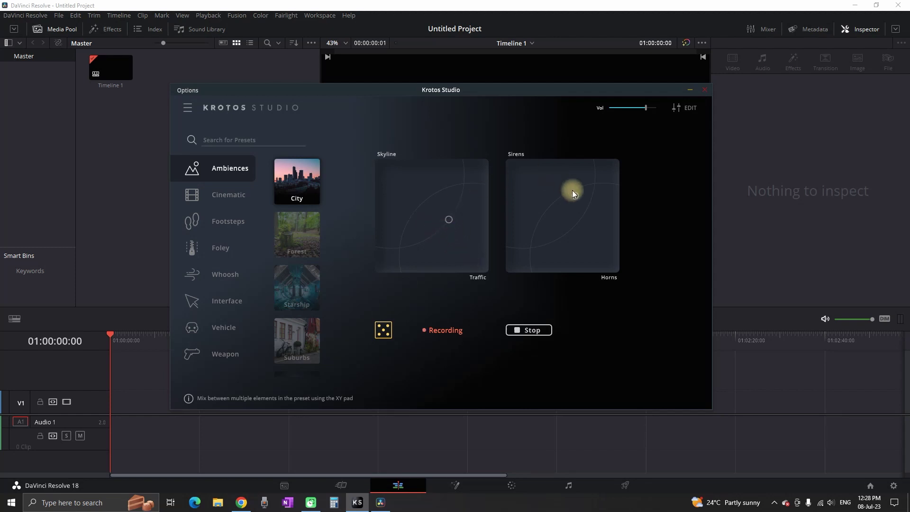
mouse_move(573, 193)
left_mouse_down()
mouse_move(506, 159)
mouse_move(566, 248)
mouse_move(615, 267)
mouse_move(582, 196)
left_mouse_up()
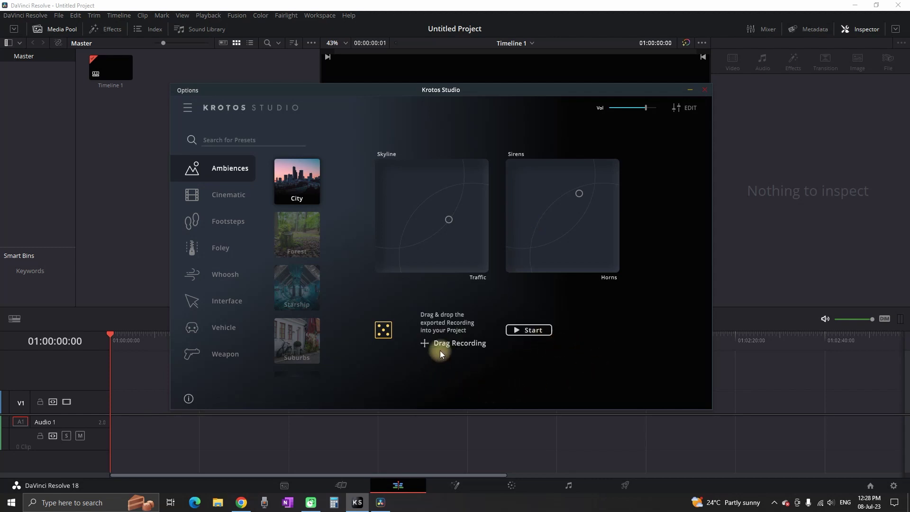
Put the city ambience recording on Audio 1 and play it from the clip.
mouse_move(441, 351)
left_mouse_down()
mouse_move(448, 369)
mouse_move(257, 431)
left_mouse_up()
left_click(341, 381)
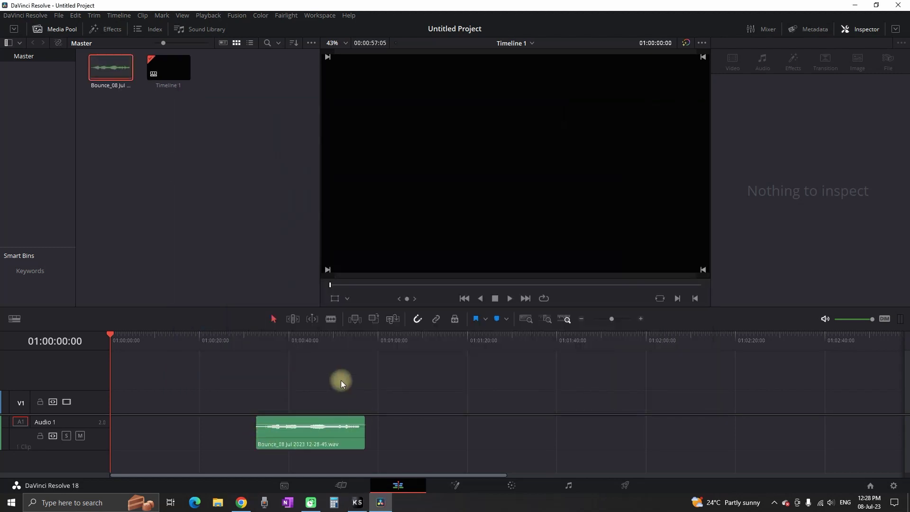
left_click(258, 337)
key("space")
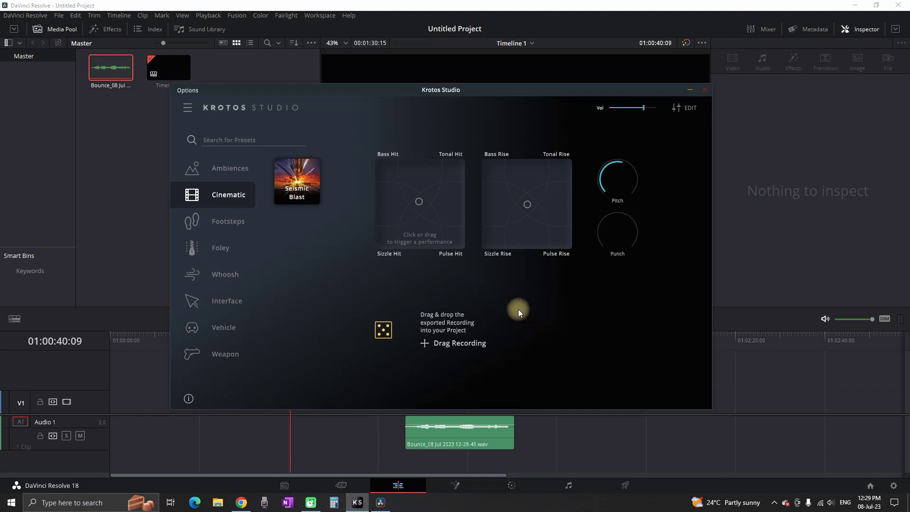
Record a Seismic Blast hit with the puck pushed toward Bass Hit.
left_click(418, 200)
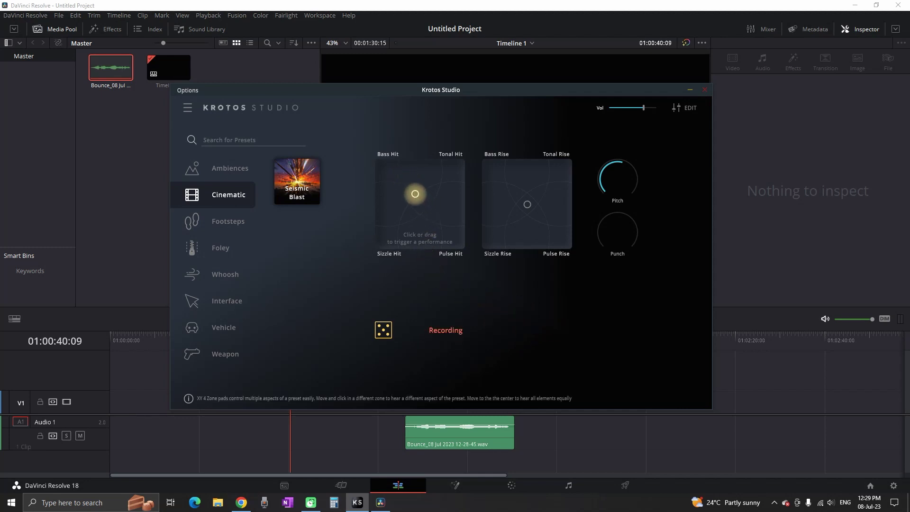
left_click_drag(416, 194, 381, 163)
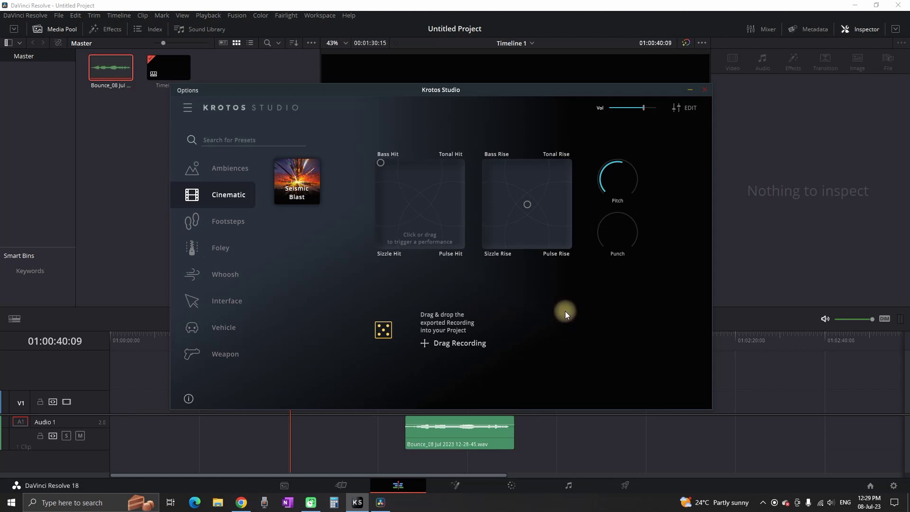
Add the hit to Audio 1, play it, then record another hit toward Bass Rise.
left_click_drag(456, 345, 234, 432)
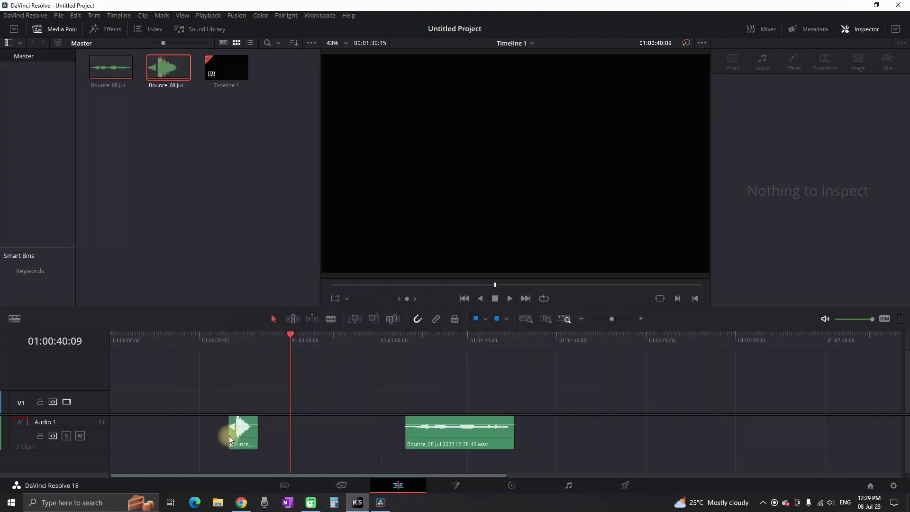
left_click(224, 340)
key("space")
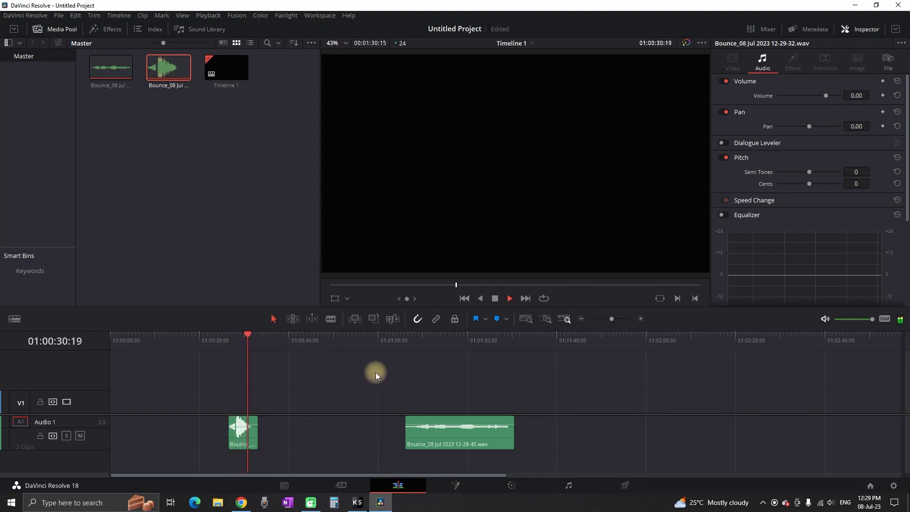
left_click_drag(506, 185, 502, 173)
mouse_move(436, 209)
left_mouse_down()
mouse_move(420, 206)
mouse_move(382, 159)
left_mouse_up()
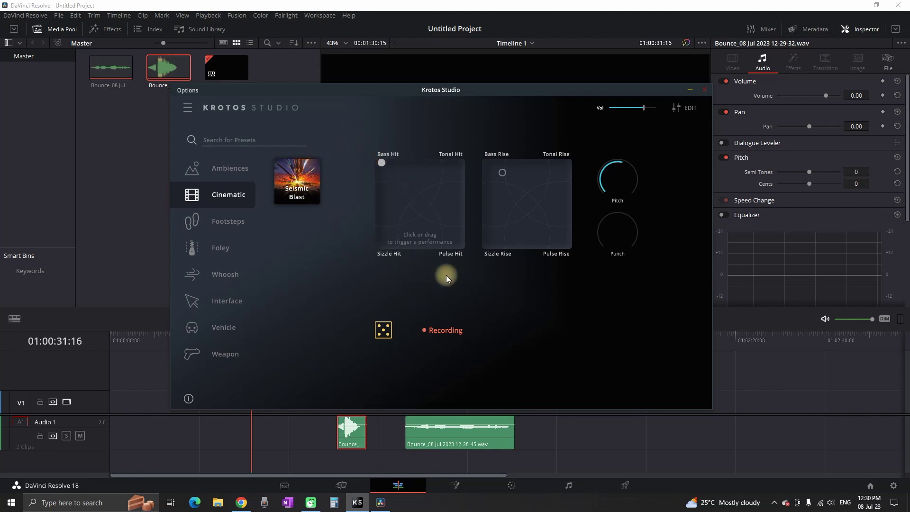
Drop the second hit recording on Audio 1 and play it from its start.
mouse_move(431, 345)
left_mouse_down()
mouse_move(360, 362)
mouse_move(288, 422)
left_mouse_up()
left_click(284, 340)
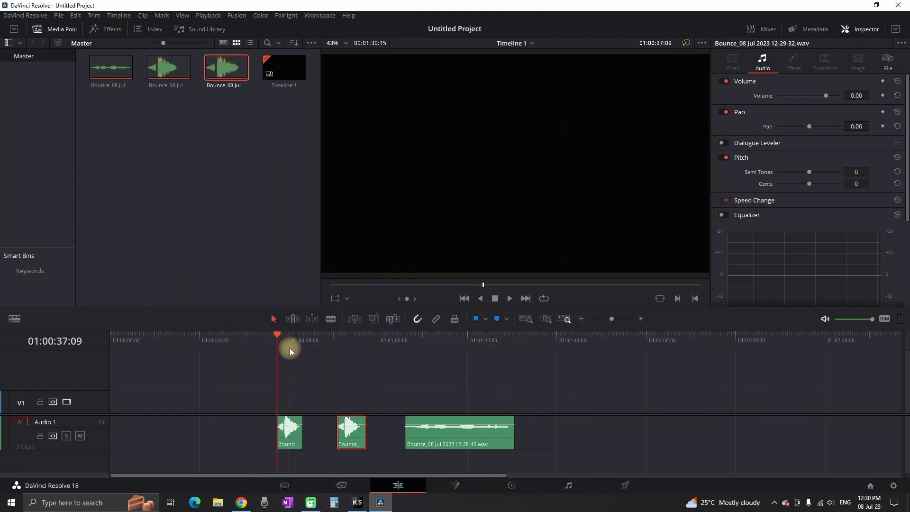
key("space")
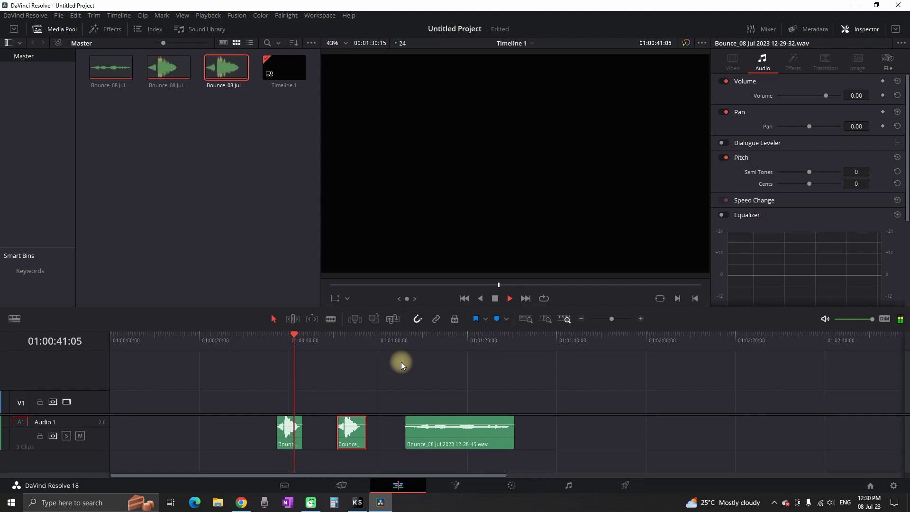
key("space")
Load Footsteps > Boots and record clean footsteps blended toward an even mix.
left_click(234, 227)
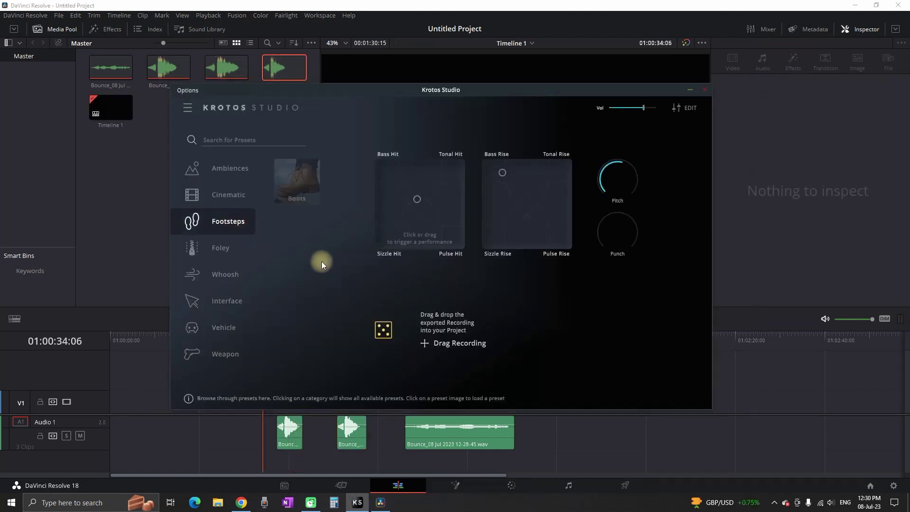
left_click(304, 187)
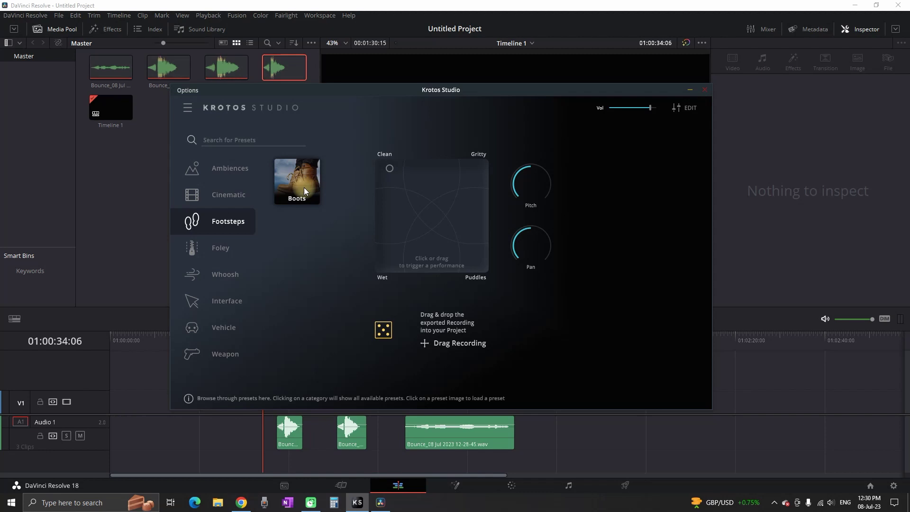
left_click_drag(379, 201, 392, 167)
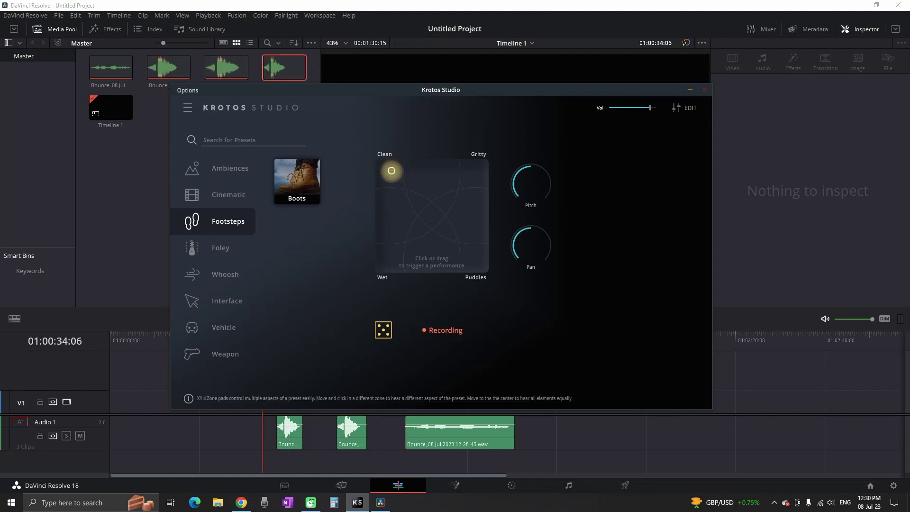
mouse_move(391, 171)
left_mouse_down()
mouse_move(418, 184)
mouse_move(467, 173)
mouse_move(394, 175)
left_mouse_up()
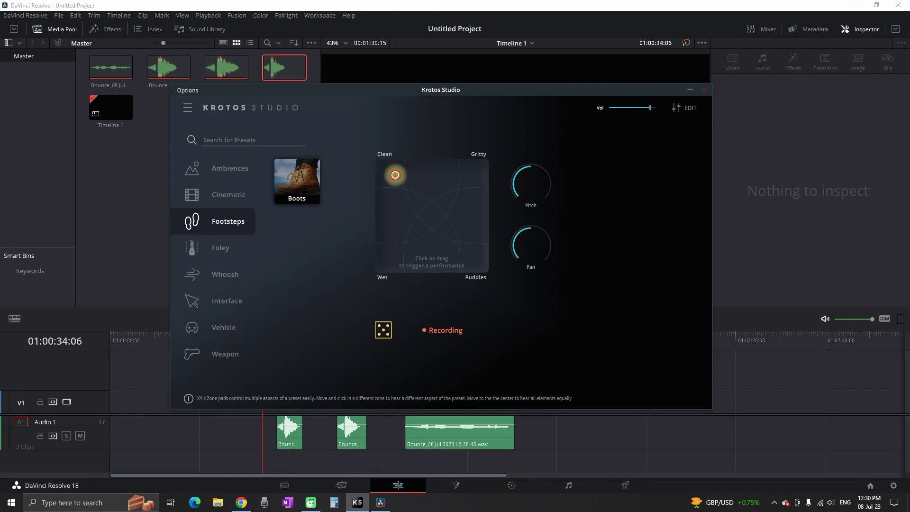
Perform footsteps sweeping from Clean to Gritty and then to Puddles.
left_click(396, 175)
mouse_move(396, 175)
left_mouse_down()
mouse_move(430, 182)
mouse_move(478, 172)
left_mouse_up()
mouse_move(478, 170)
left_mouse_down()
mouse_move(474, 253)
mouse_move(478, 223)
mouse_move(455, 247)
mouse_move(390, 260)
left_mouse_up()
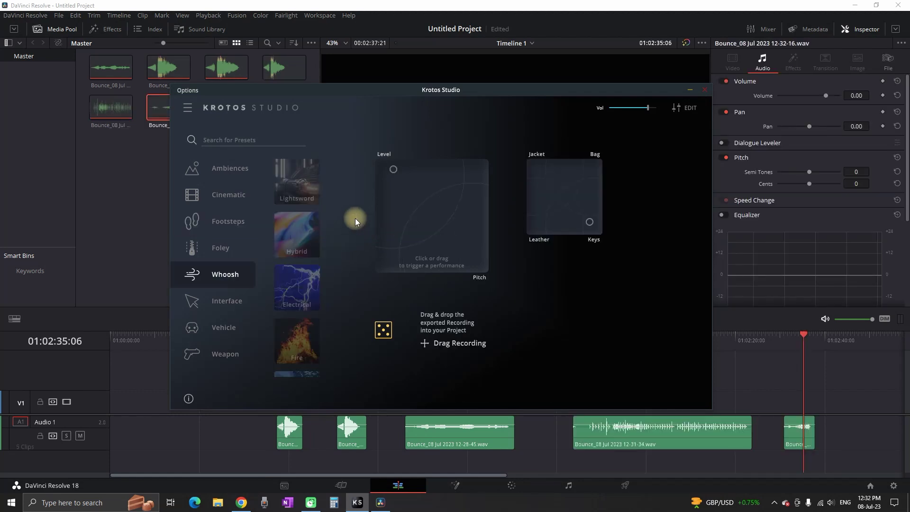
Load Lightsword and record a whoosh sweep blended toward Hum.
left_click(299, 181)
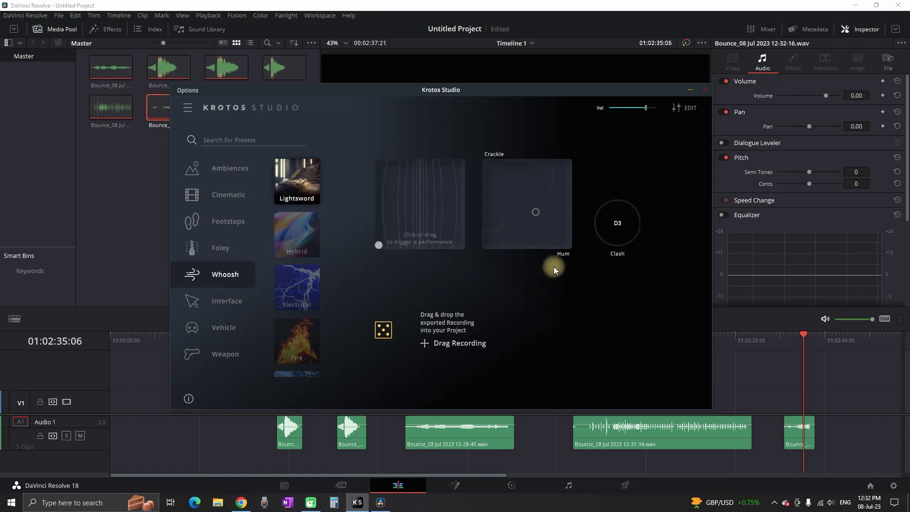
left_click_drag(500, 177, 543, 230)
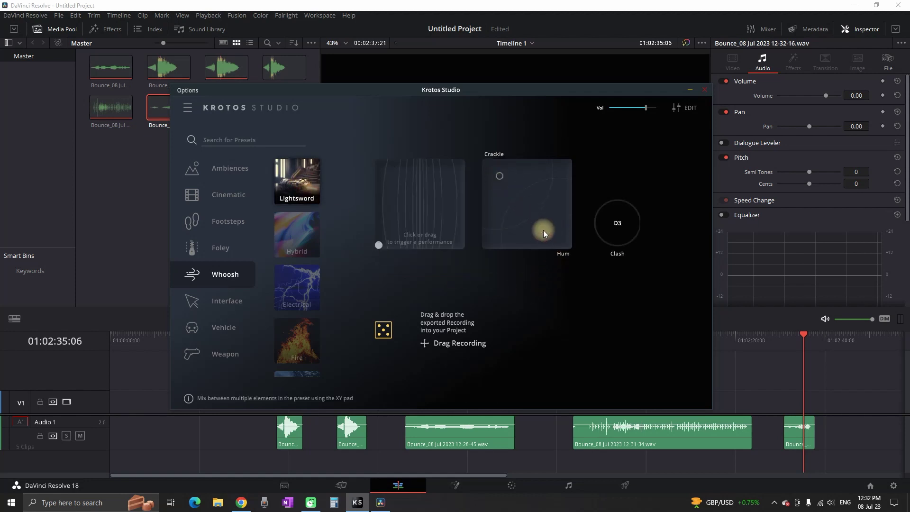
left_click(549, 227)
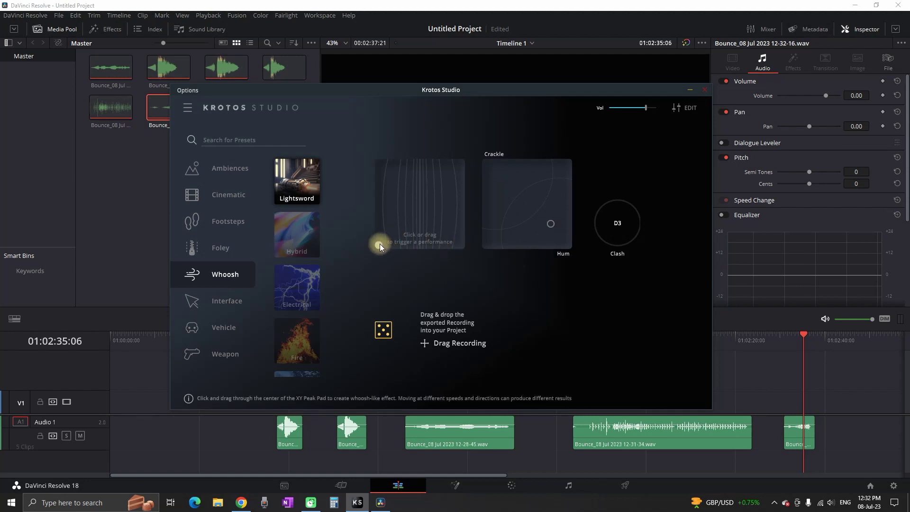
left_click(384, 236)
mouse_move(384, 236)
left_mouse_down()
mouse_move(455, 166)
mouse_move(385, 194)
mouse_move(427, 185)
mouse_move(434, 212)
mouse_move(462, 237)
mouse_move(400, 175)
mouse_move(482, 230)
left_mouse_up()
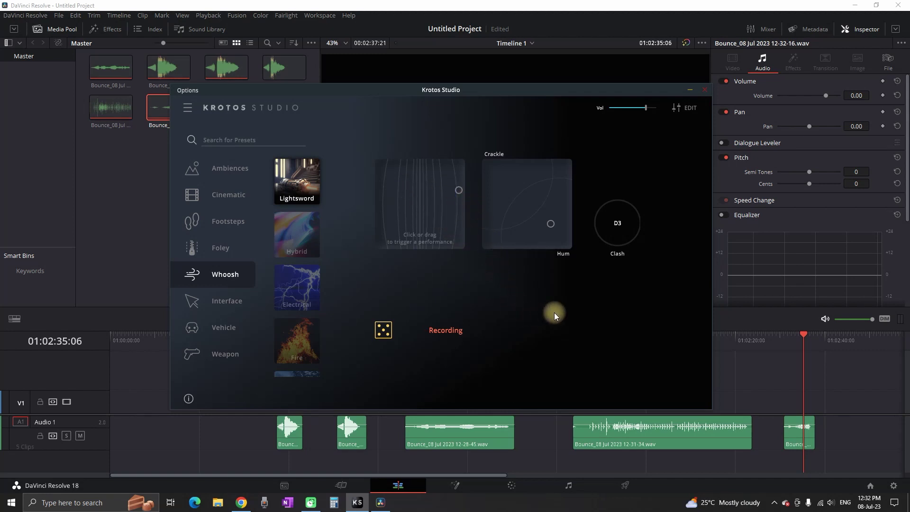
scroll(299, 285, "down", 1)
scroll(304, 263, "down", 1)
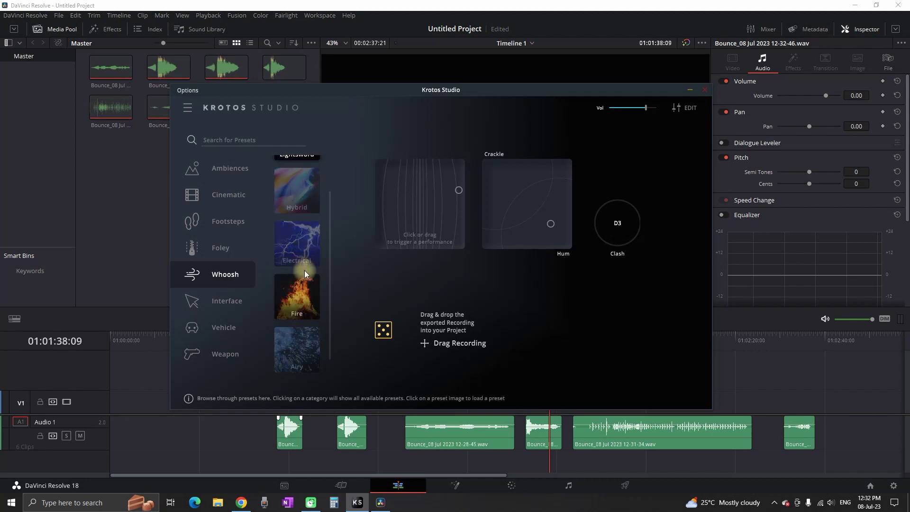
Load Fire, set the mix toward Bonfire, and record a whoosh sweep.
left_click(297, 293)
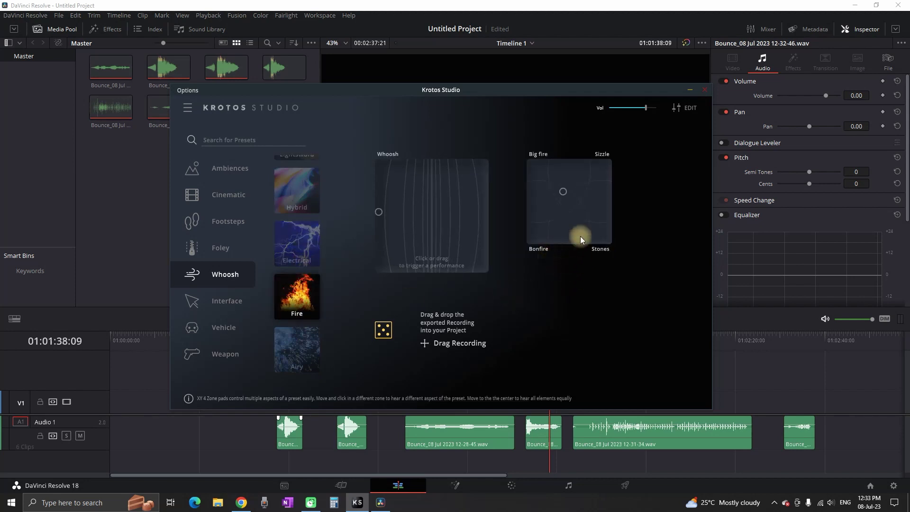
left_click(546, 225)
left_click(383, 214)
mouse_move(382, 214)
left_mouse_down()
mouse_move(403, 209)
mouse_move(441, 166)
left_mouse_up()
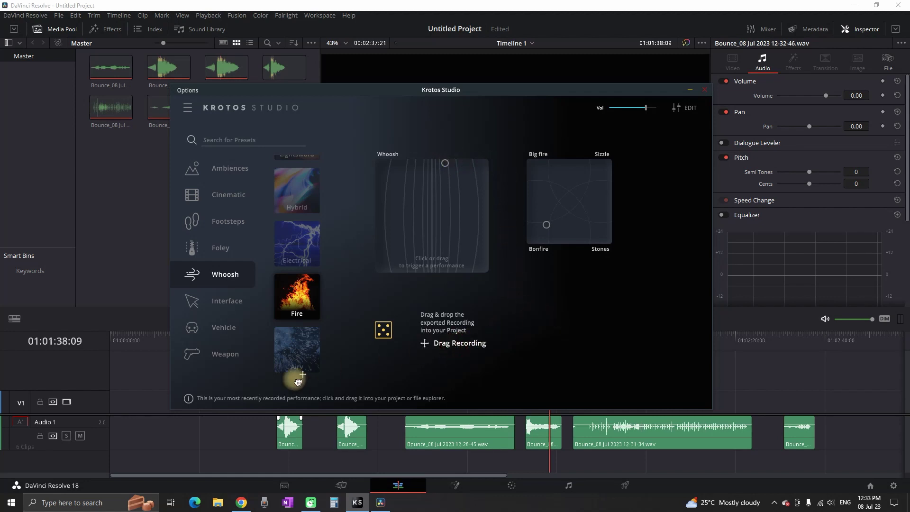
Place the fire recording on the timeline and play it back.
left_click_drag(298, 381, 197, 434)
left_click(199, 341)
key("space")
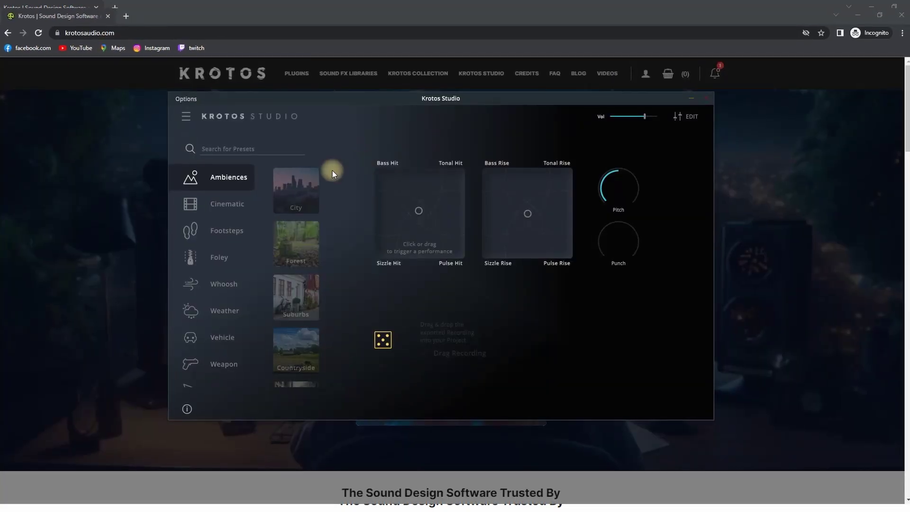
Browse Cinematic presets and try the Modern, Sleek and Glitch UI presets.
left_click(229, 207)
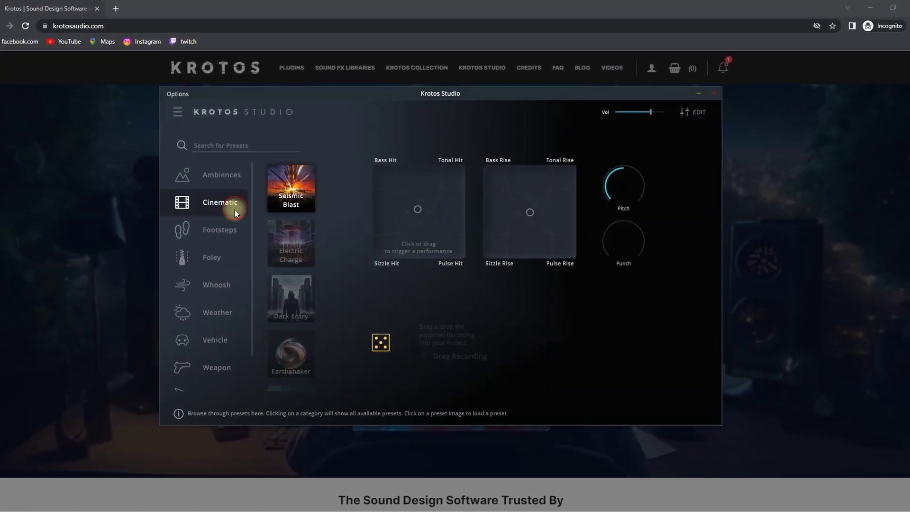
scroll(332, 305, "down", 3)
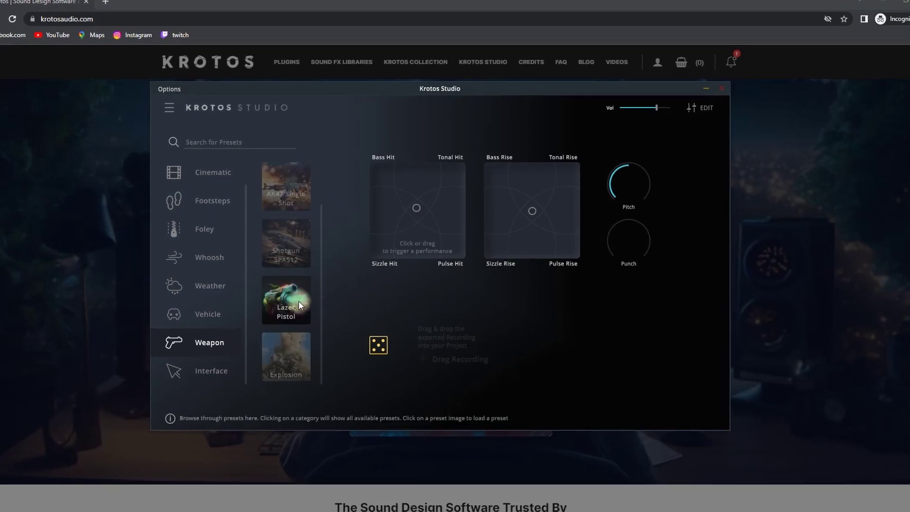
left_click(284, 191)
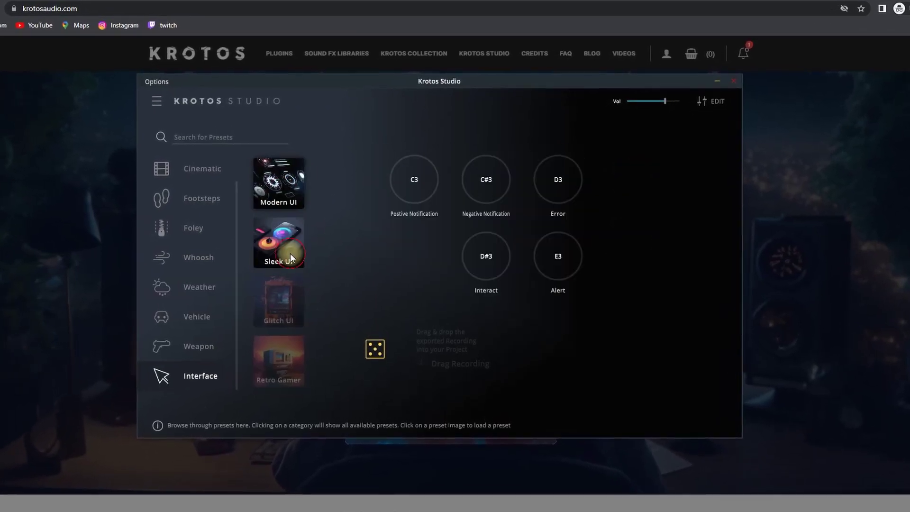
left_click(290, 254)
left_click(305, 325)
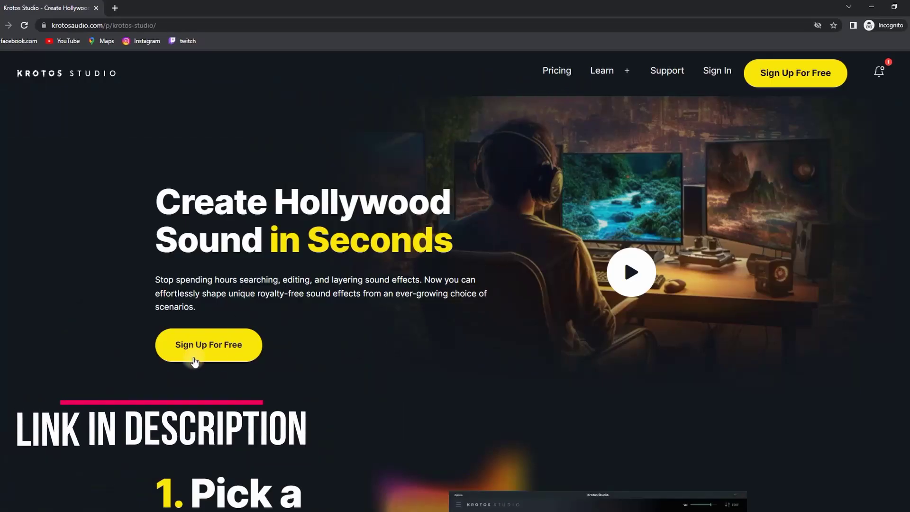
Go to the Krotos Plans & Pricing cards: Free Forever versus the $9.99/month plan.
left_click(559, 75)
scroll(560, 81, "down", 1)
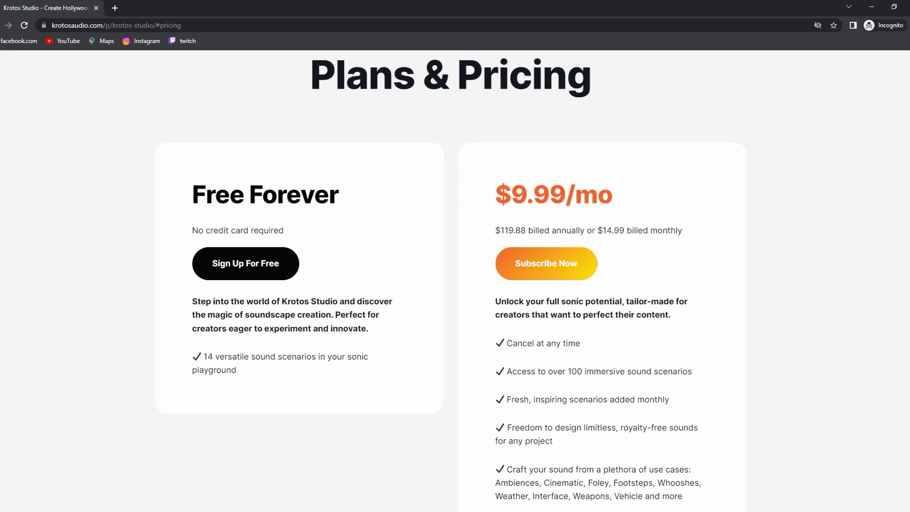
scroll(451, 277, "down", 2)
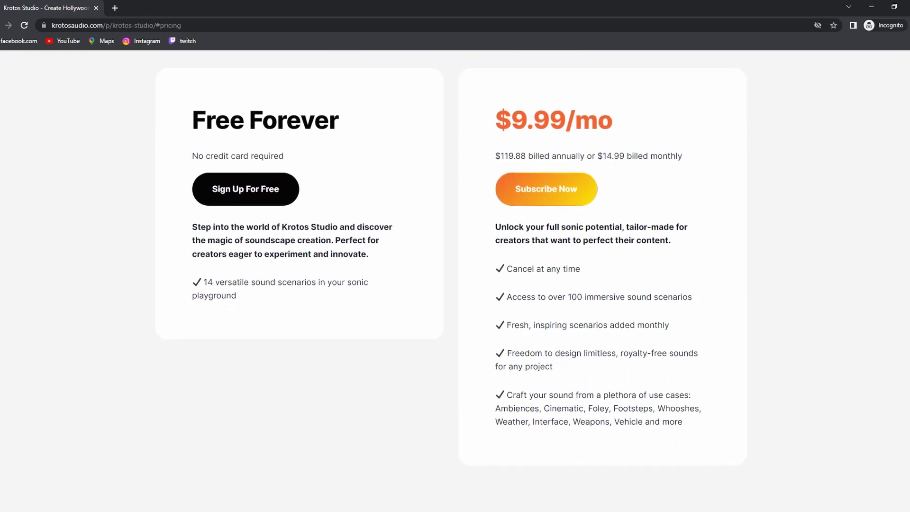